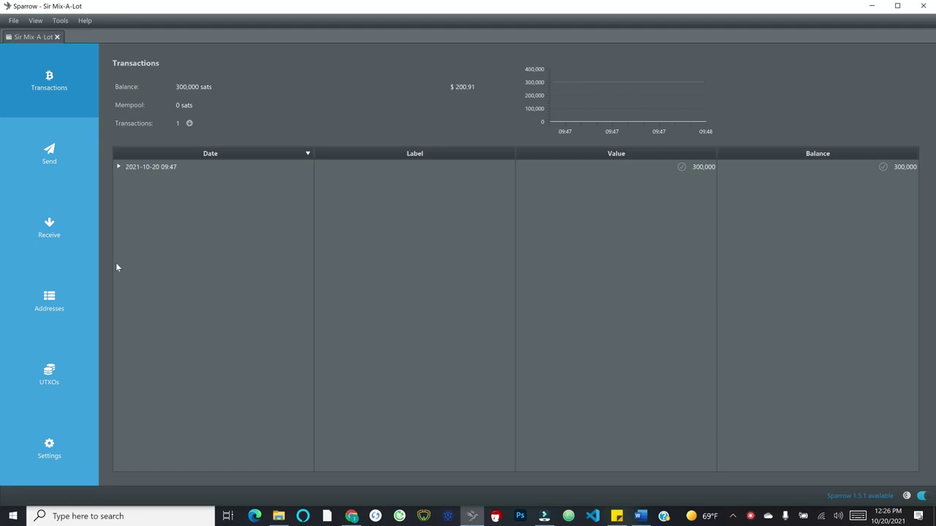
Step: Select the 300,000 sats UTXO in the UTXOs list and start mixing it
left_click(32, 387)
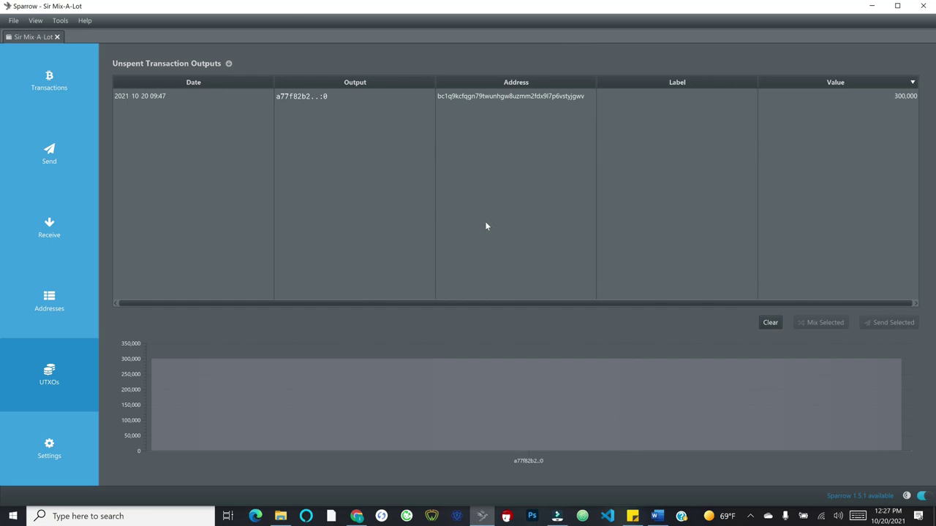
left_click(481, 97)
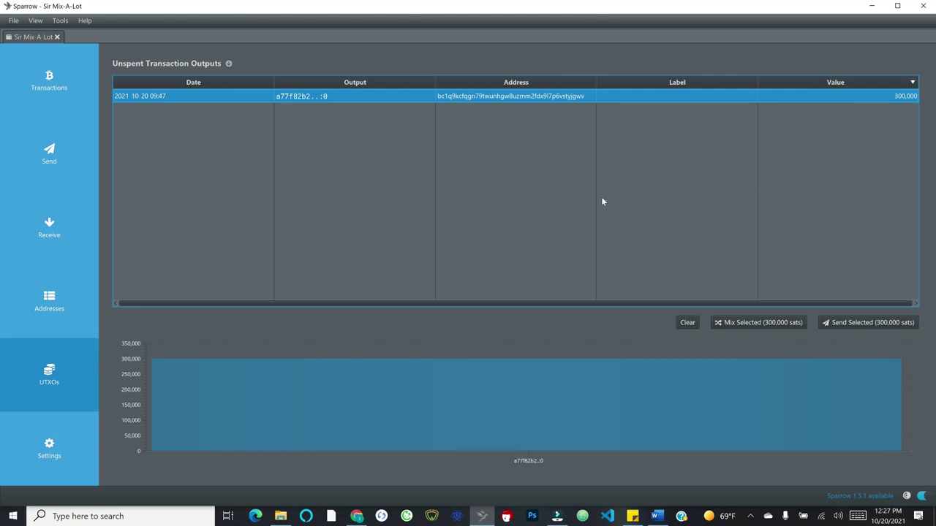
left_click(744, 324)
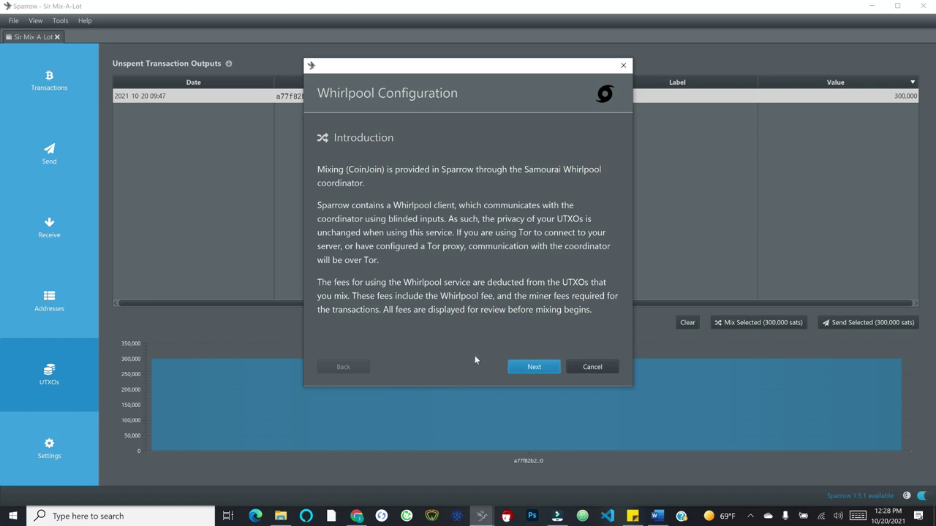
Step: Step through the Whirlpool introduction and Premix/Postmix/Badbank pages, leaving SCODE empty
left_click(521, 367)
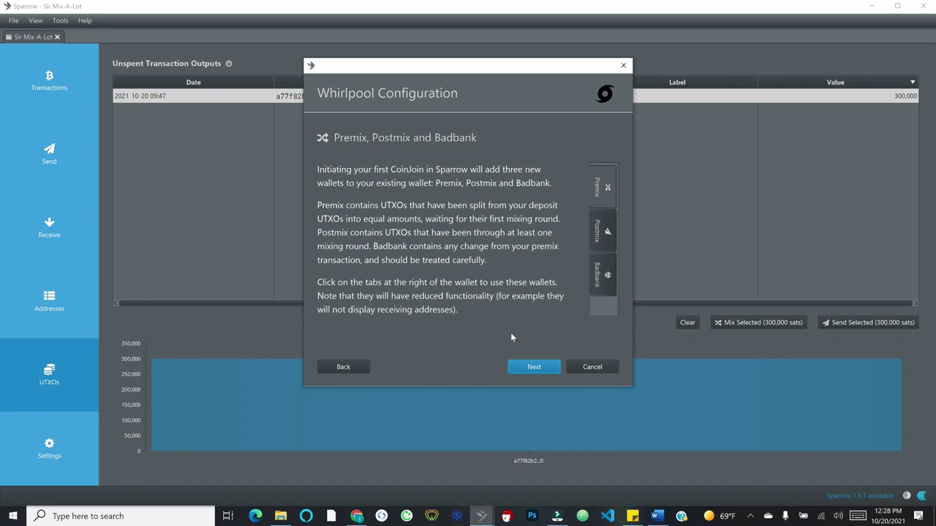
left_click(530, 368)
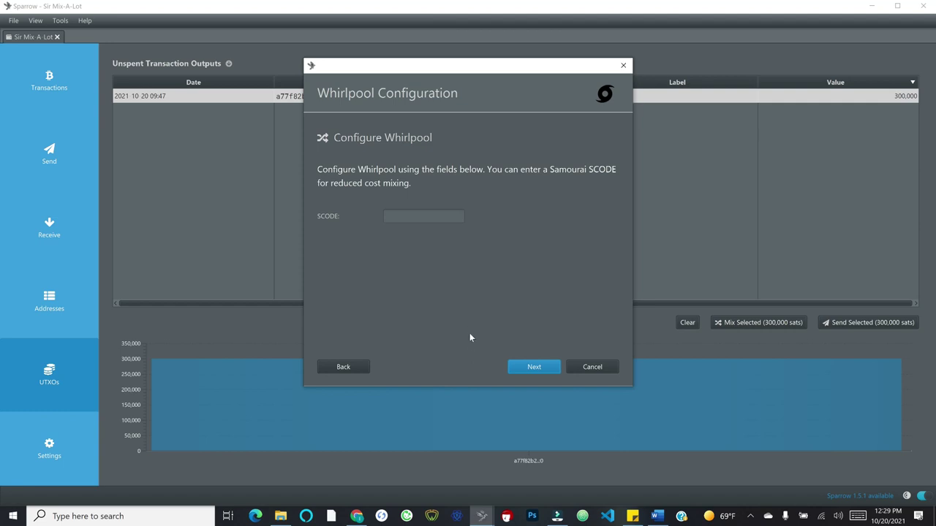
left_click(542, 367)
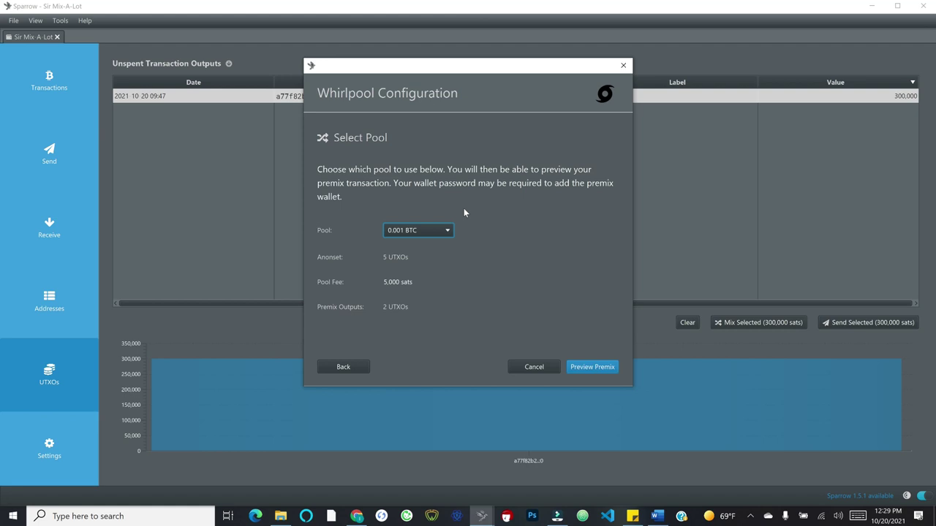
Step: Choose the 0.001 BTC pool from the Pool dropdown
left_click(446, 231)
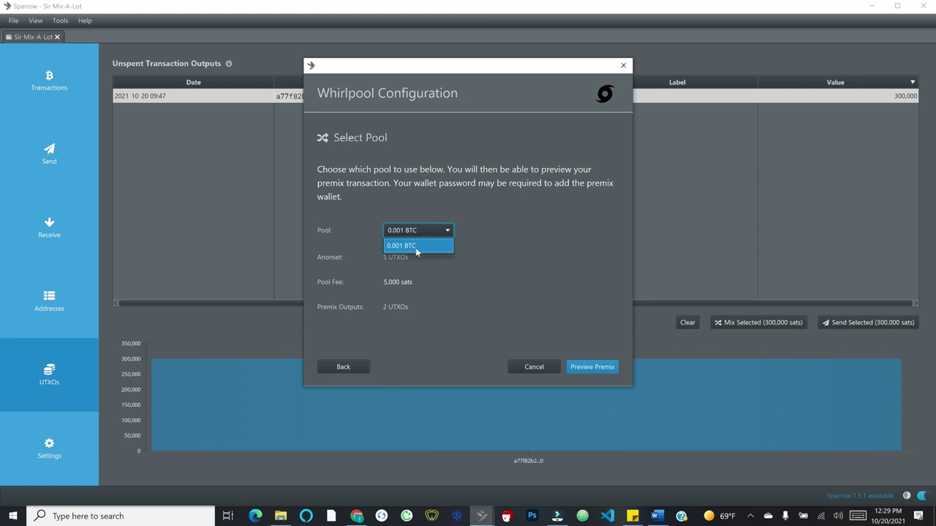
left_click(417, 249)
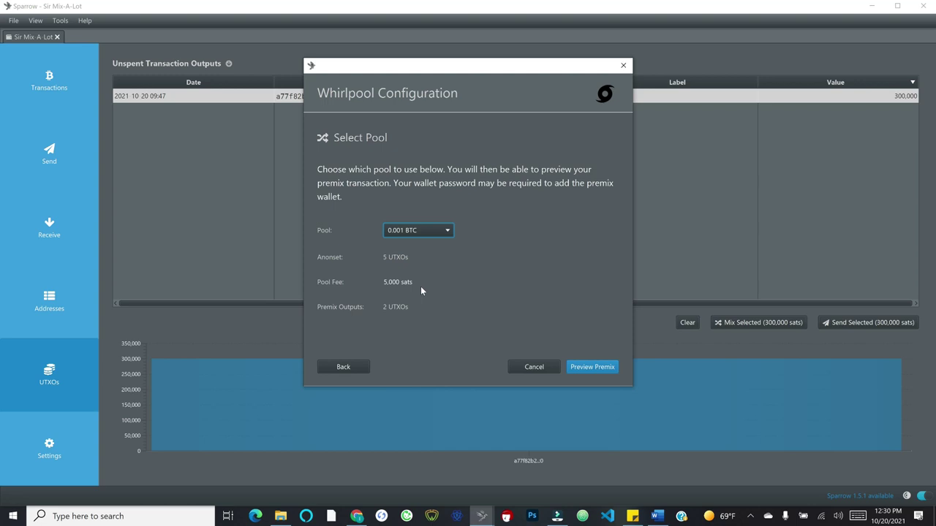
left_click(583, 367)
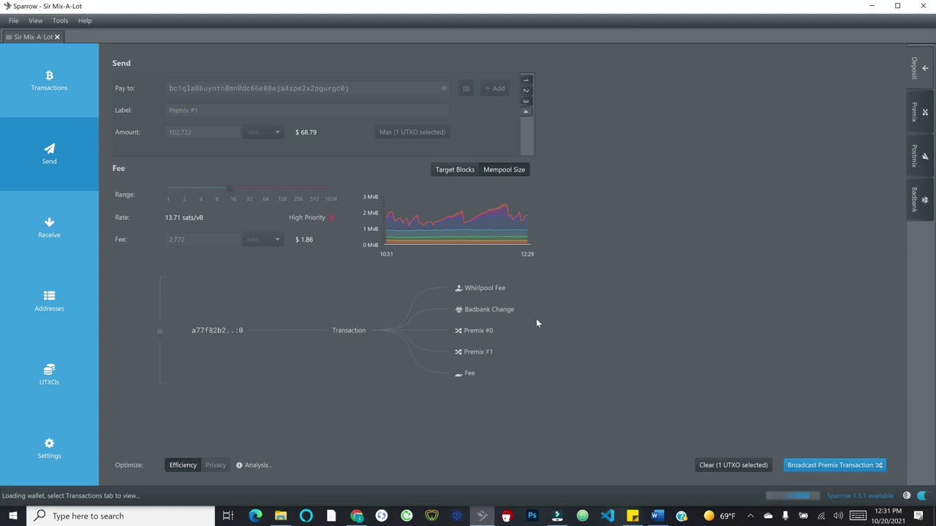
mouse_move(481, 285)
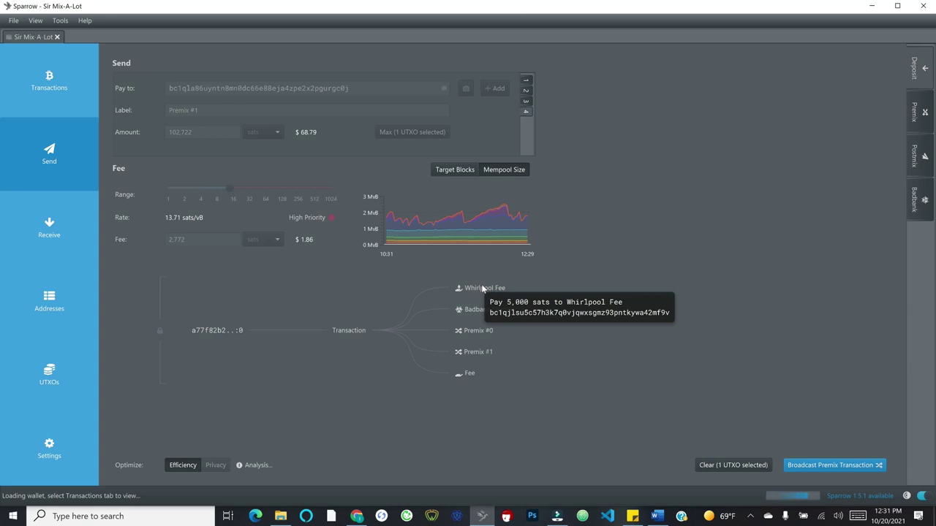
mouse_move(488, 310)
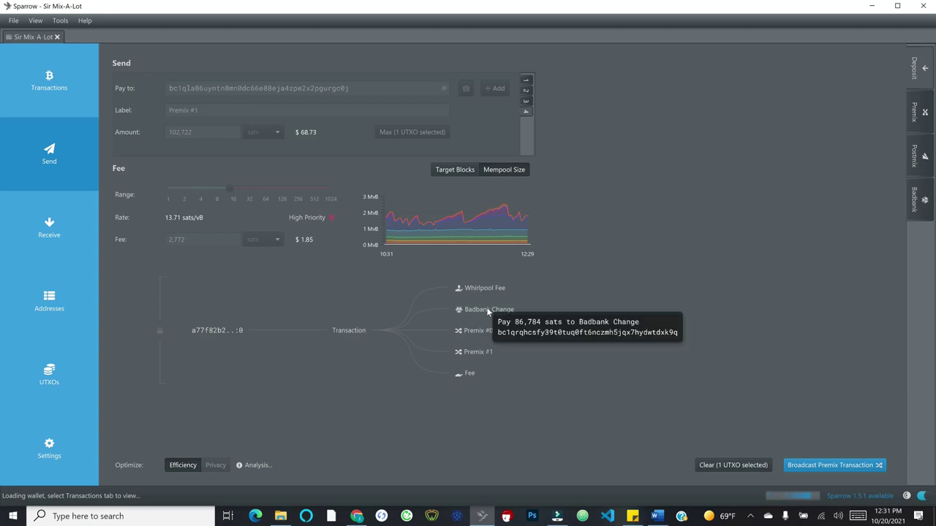
mouse_move(475, 334)
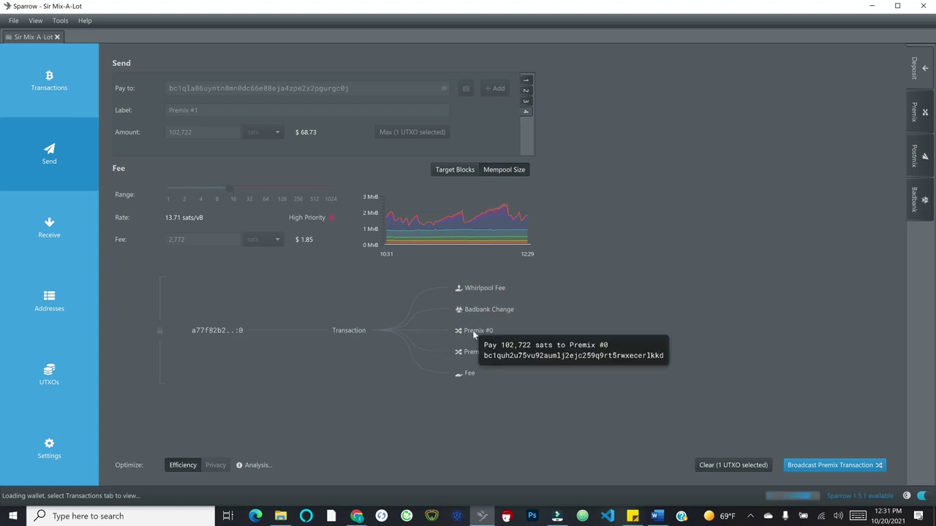
mouse_move(480, 351)
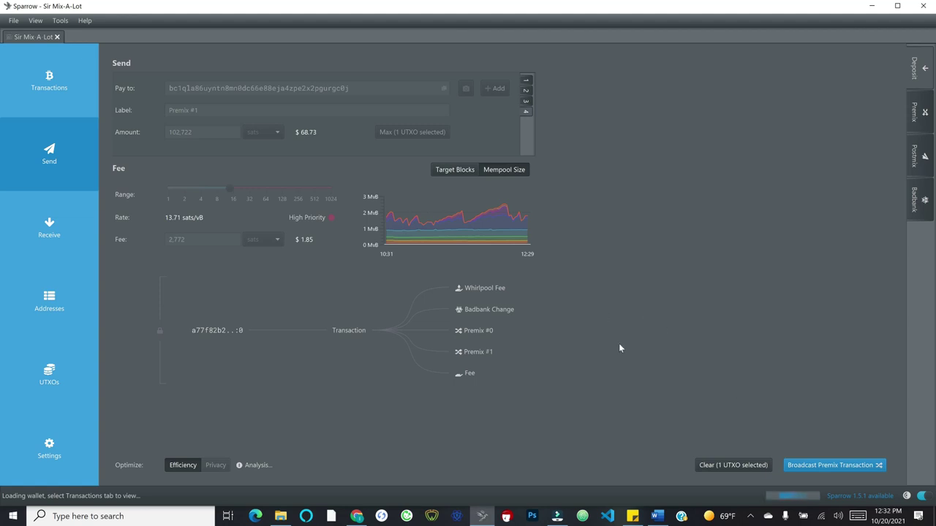
Step: Broadcast the premix transaction
left_click(811, 465)
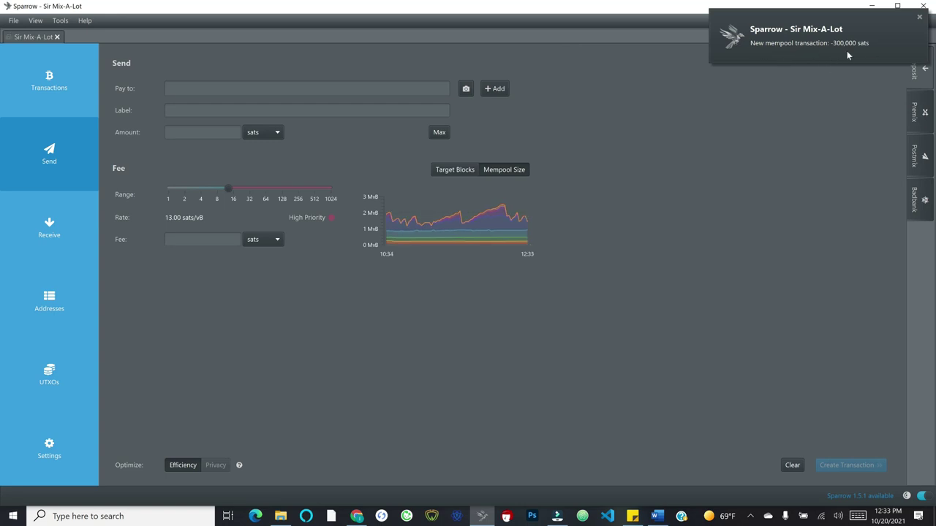
Step: Check the transaction history for the unconfirmed -300,000 sats premix payment's mempool status
left_click(54, 93)
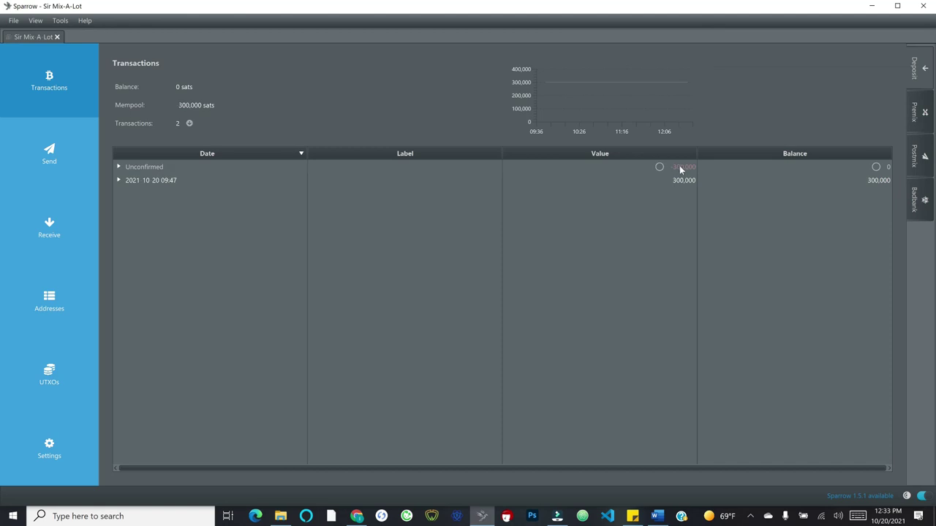
mouse_move(680, 172)
mouse_move(201, 172)
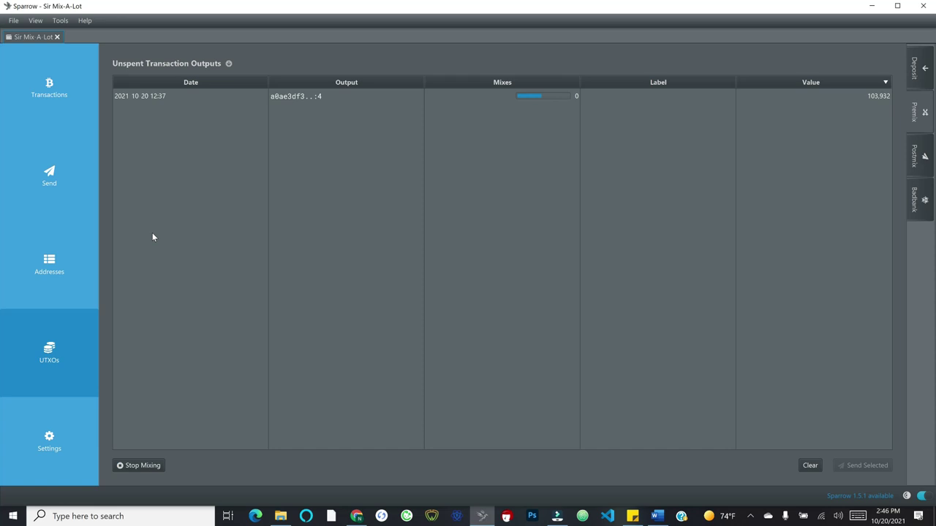
Step: Look through the Badbank and Premix accounts, then return to the Deposit transaction history
left_click(920, 204)
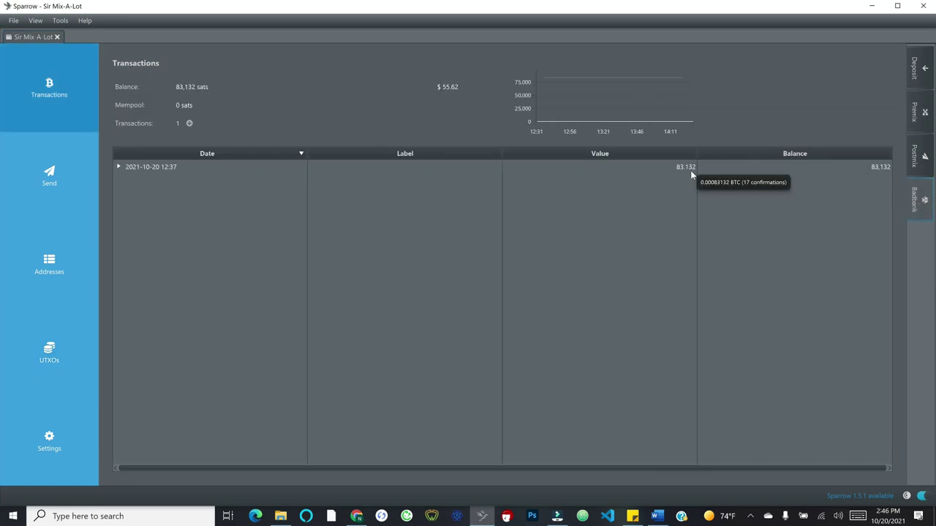
left_click(928, 117)
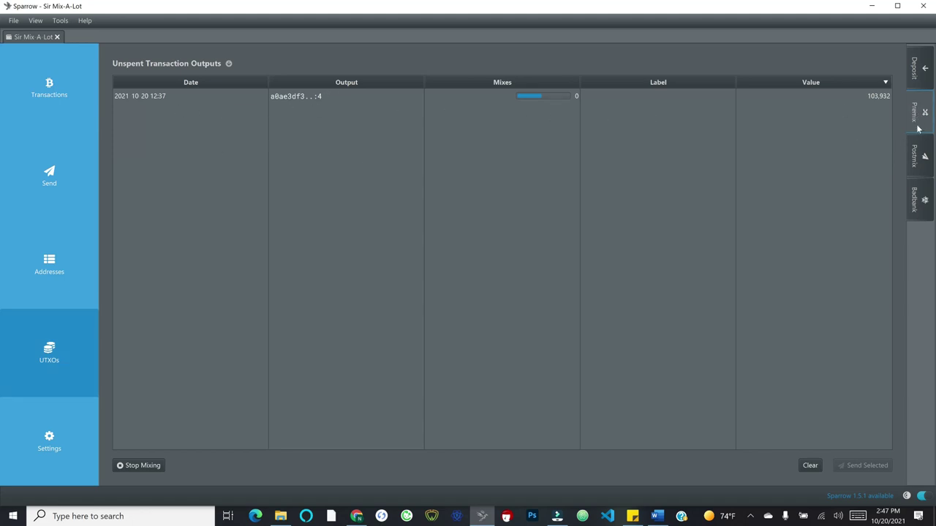
left_click(920, 67)
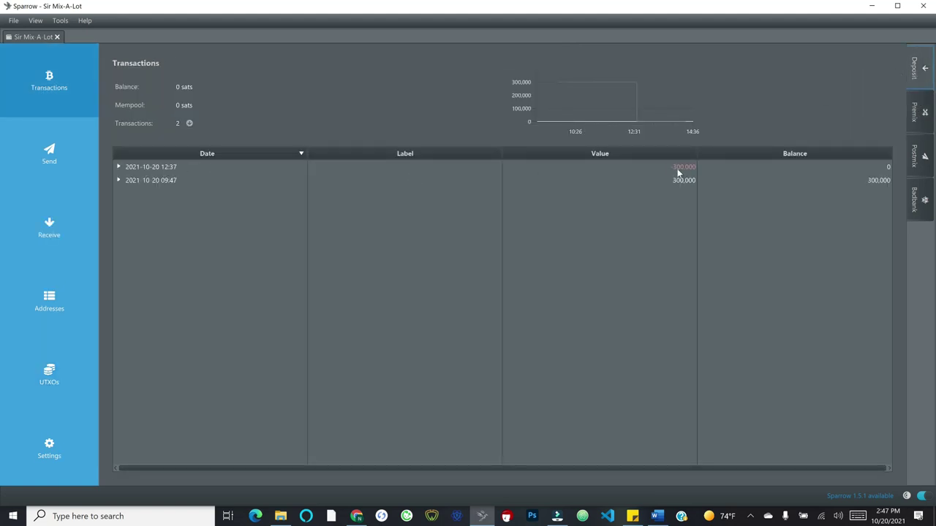
mouse_move(668, 171)
Step: Revisit the Premix and Badbank accounts and check the Premix UTXO's mix progress
left_click(915, 111)
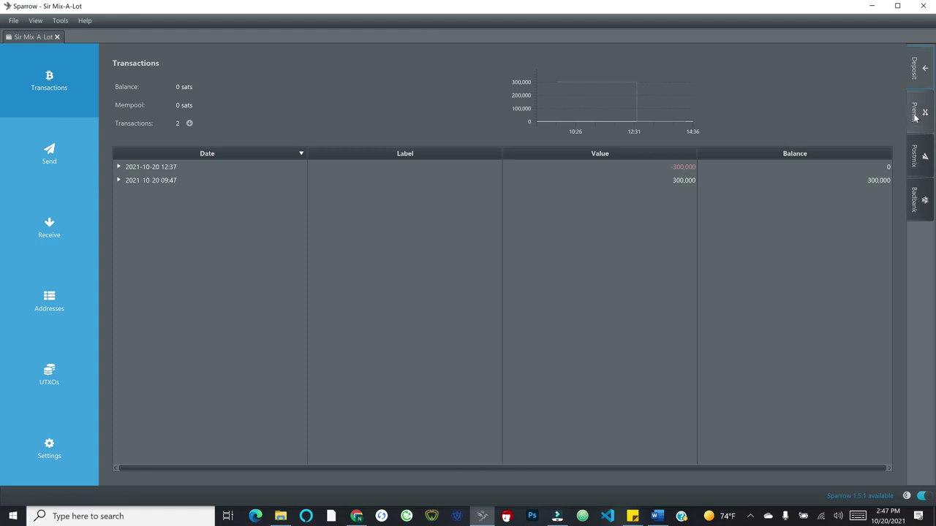
left_click(917, 201)
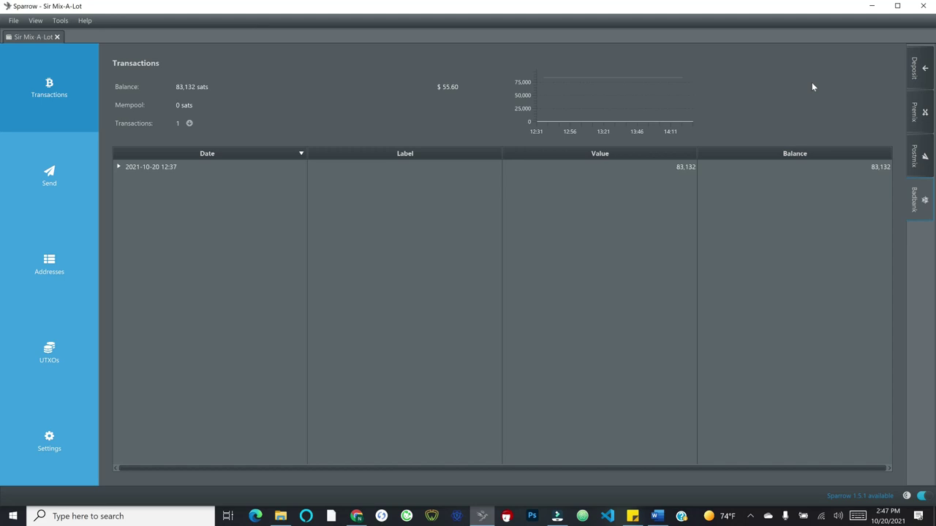
left_click(923, 111)
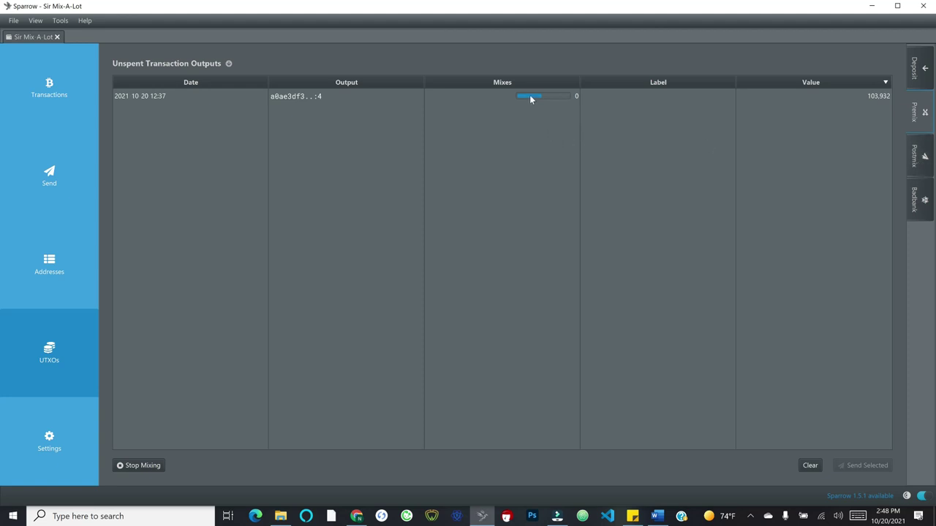
Step: View the Postmix UTXOs' 100,000 sats output with one mix, then return to Premix UTXOs
mouse_move(531, 99)
left_click(924, 158)
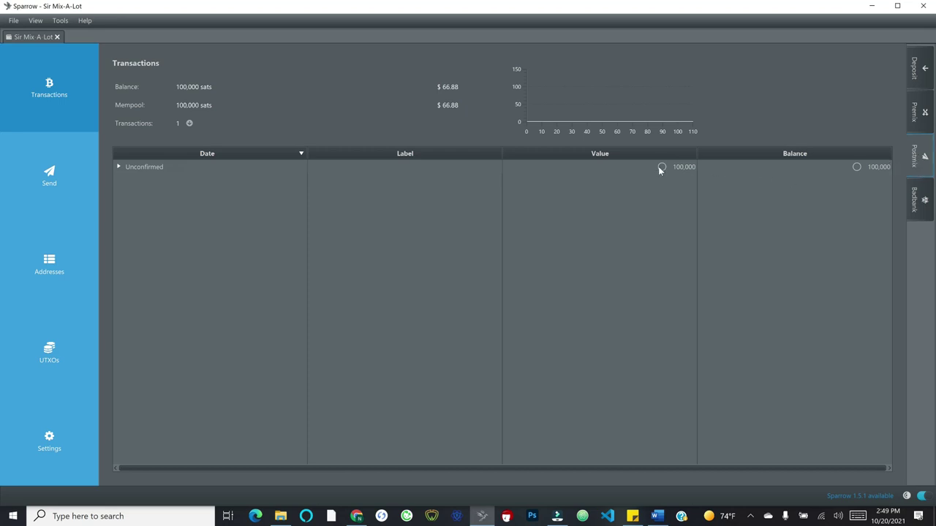
mouse_move(658, 168)
left_click(55, 358)
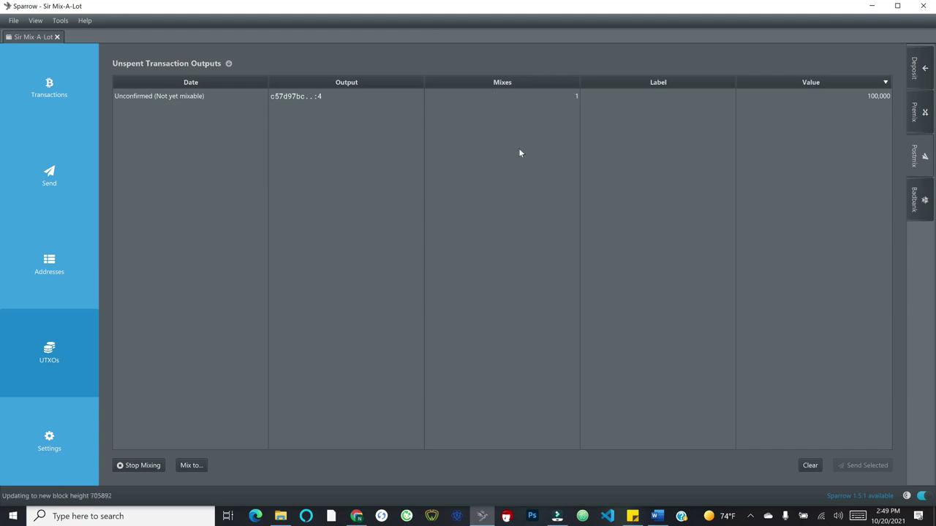
left_click(920, 111)
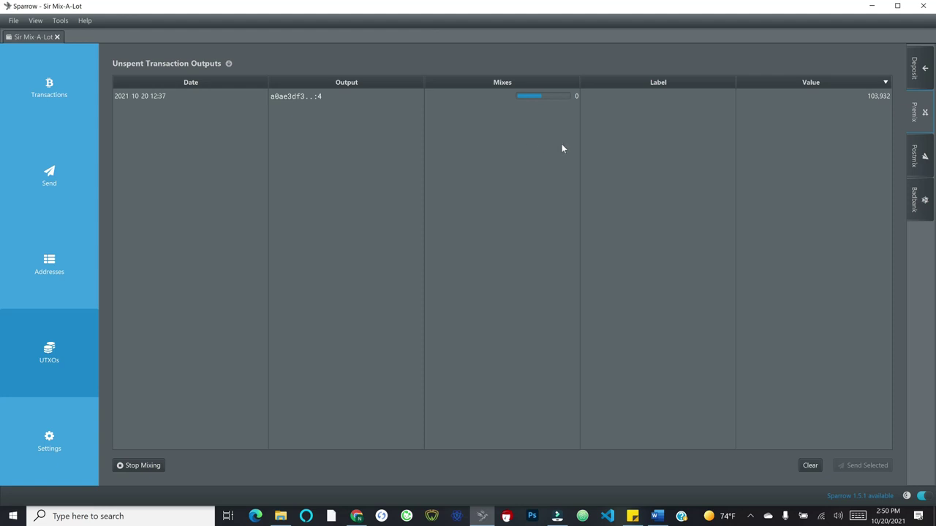
left_click(910, 156)
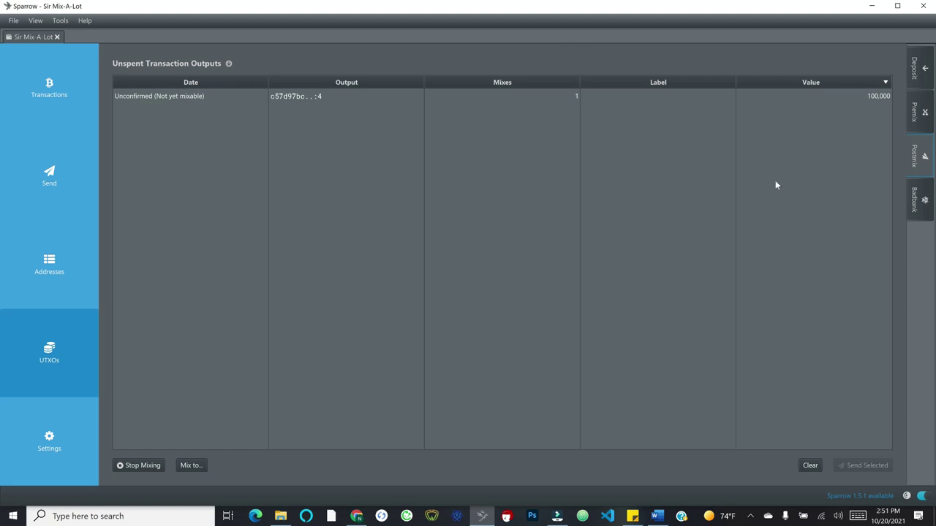
left_click(918, 111)
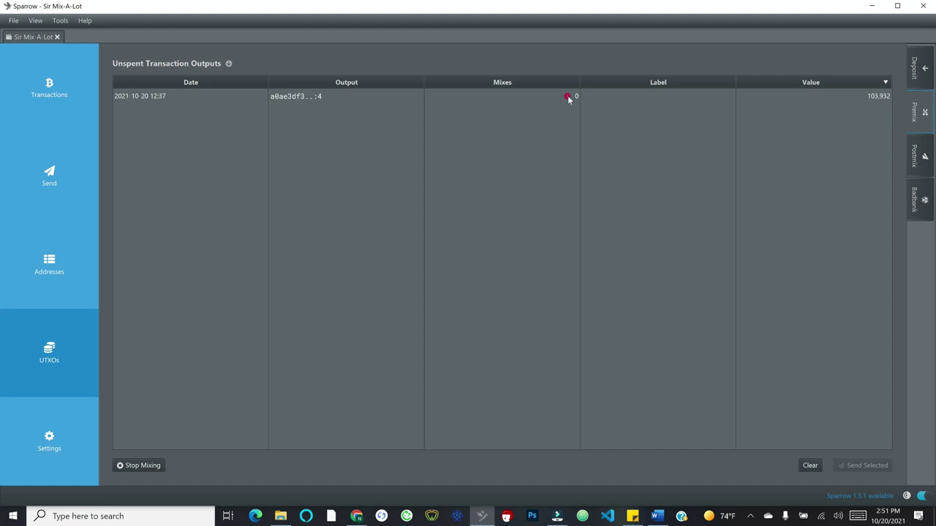
Step: Read the Premix UTXO's red Mixes status showing 'Input rejected'
mouse_move(568, 96)
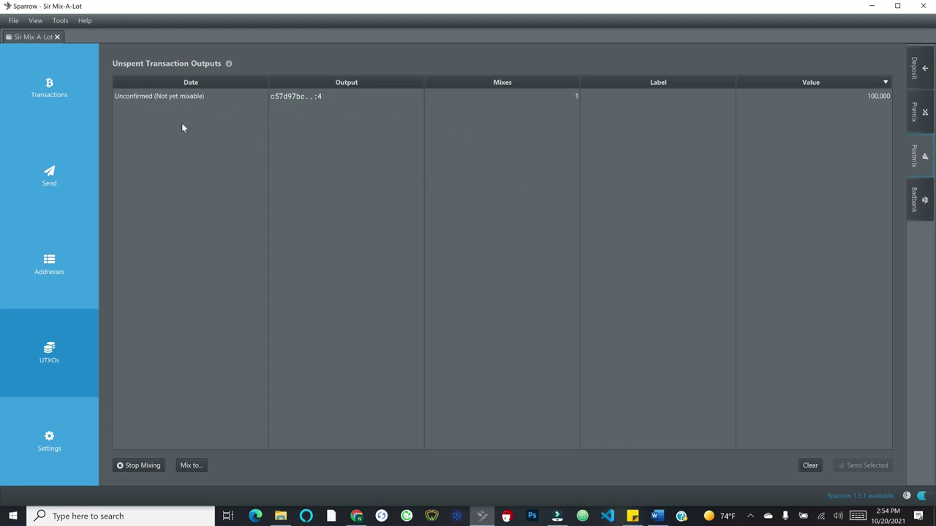
Step: Select the c57d97bc postmix UTXO worth 100,000 sats
left_click(469, 99)
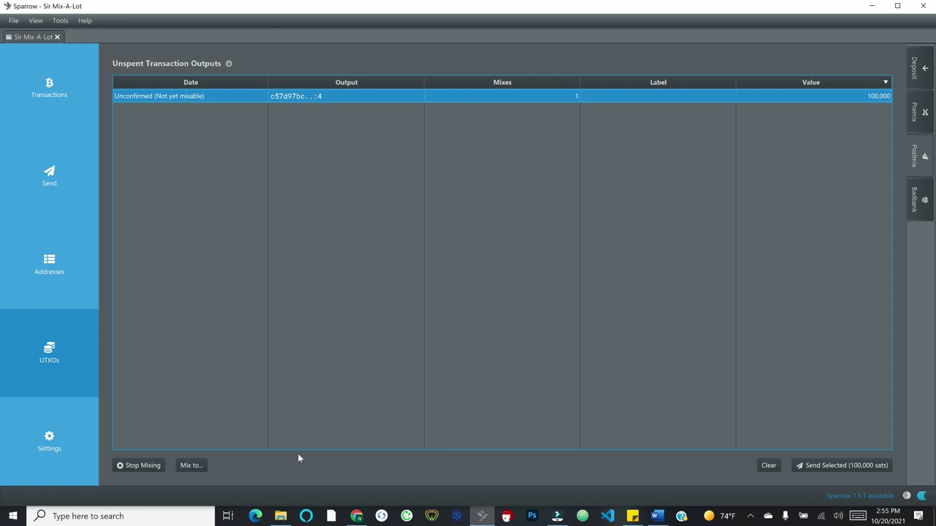
left_click(189, 469)
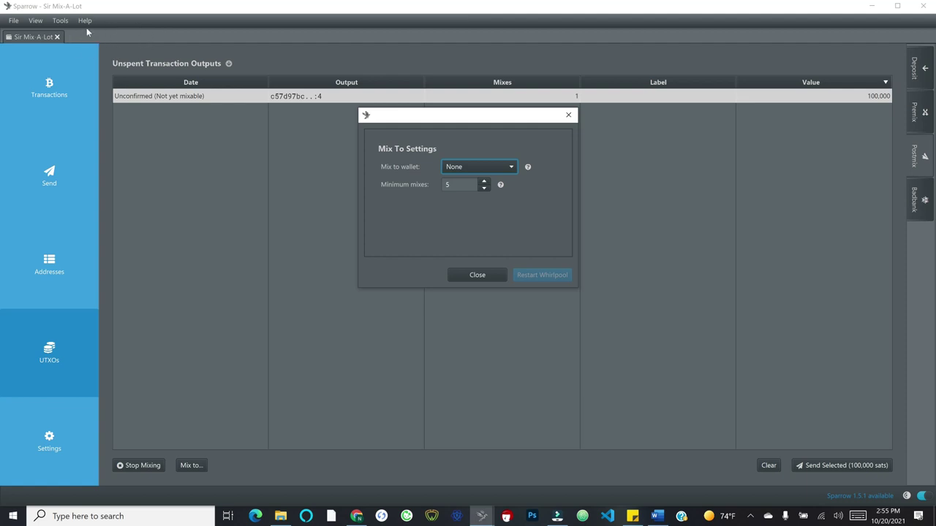
left_click(487, 170)
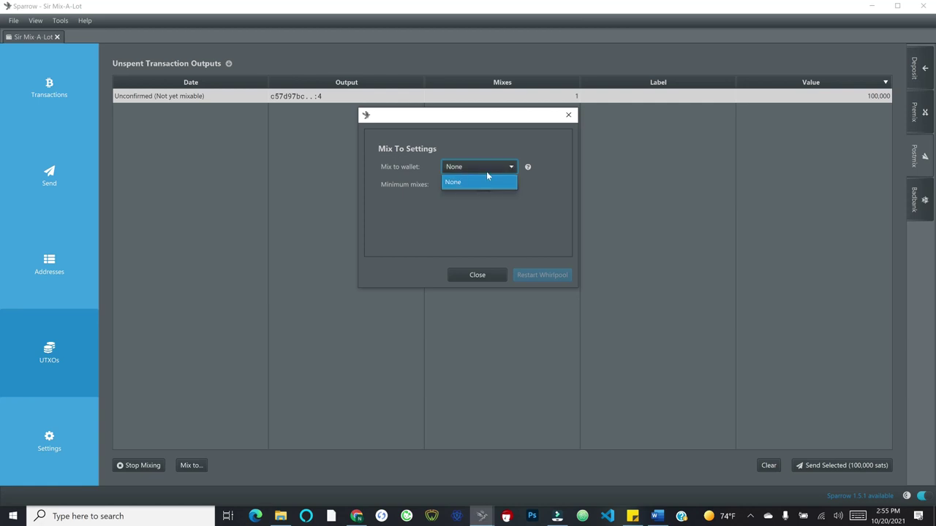
left_click(502, 168)
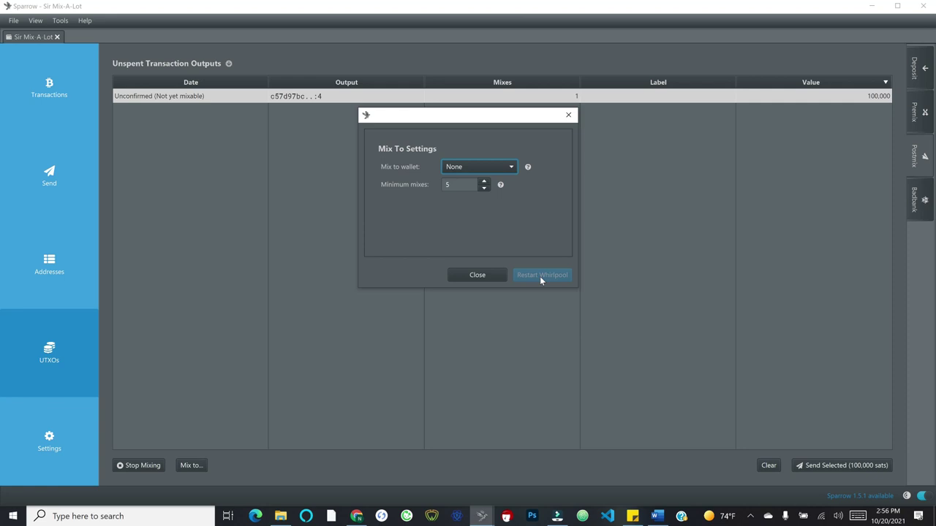
Step: Close the Mix To settings
left_click(568, 115)
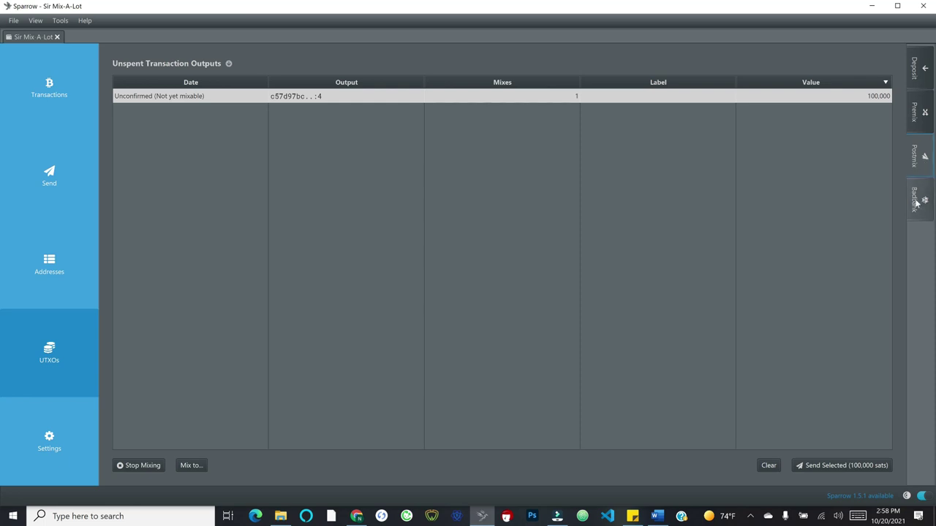
Step: Open the Badbank account's UTXOs and select its single 83,132-sat change output
left_click(917, 204)
left_click(519, 99)
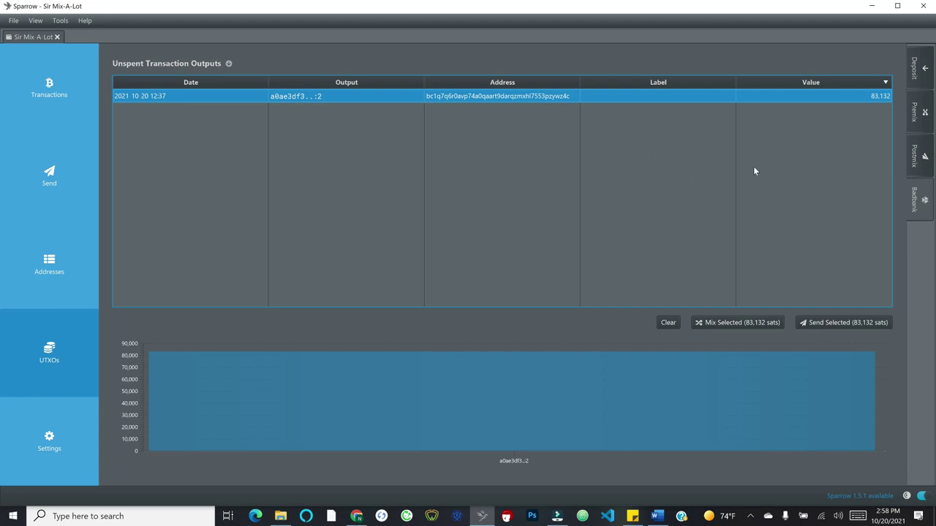
Step: Switch to the Deposit account and view its list of unspent outputs
left_click(919, 66)
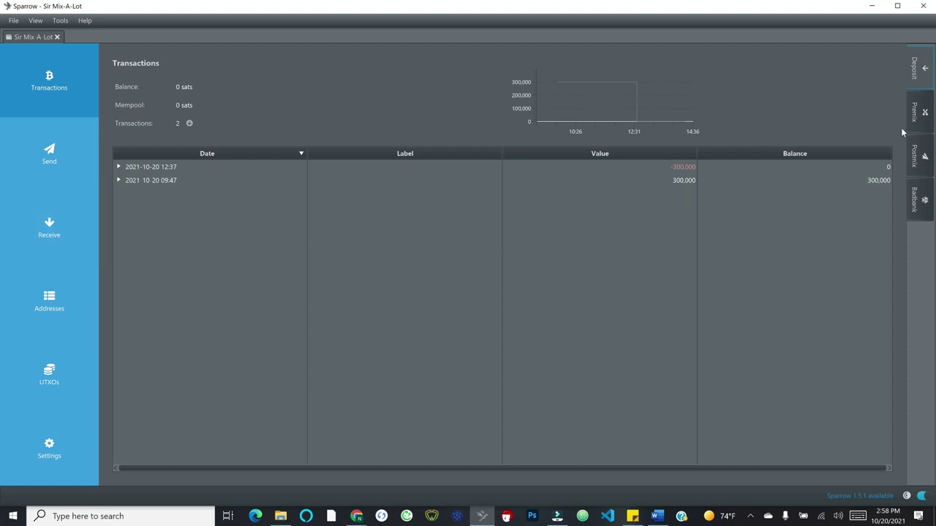
left_click(60, 368)
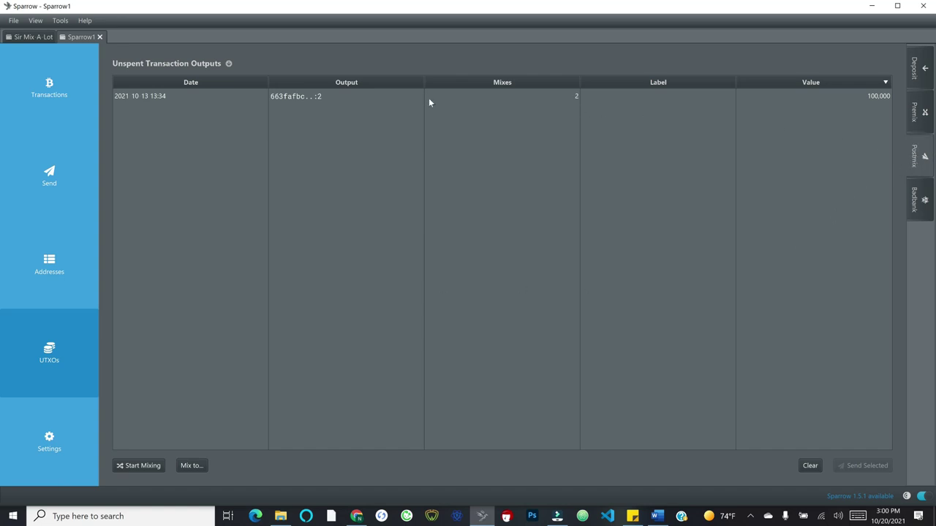
Step: Select the twice-mixed 100,000-sat postmix UTXO 663fafbc..:2
left_click(542, 101)
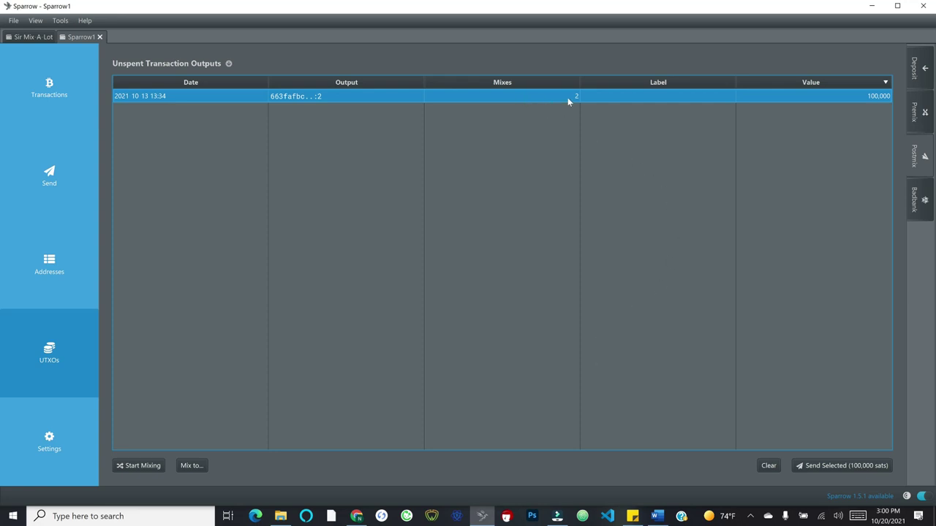
Step: Send the selected 100,000-sat output, opening the Send page with the amount filled in
left_click(826, 468)
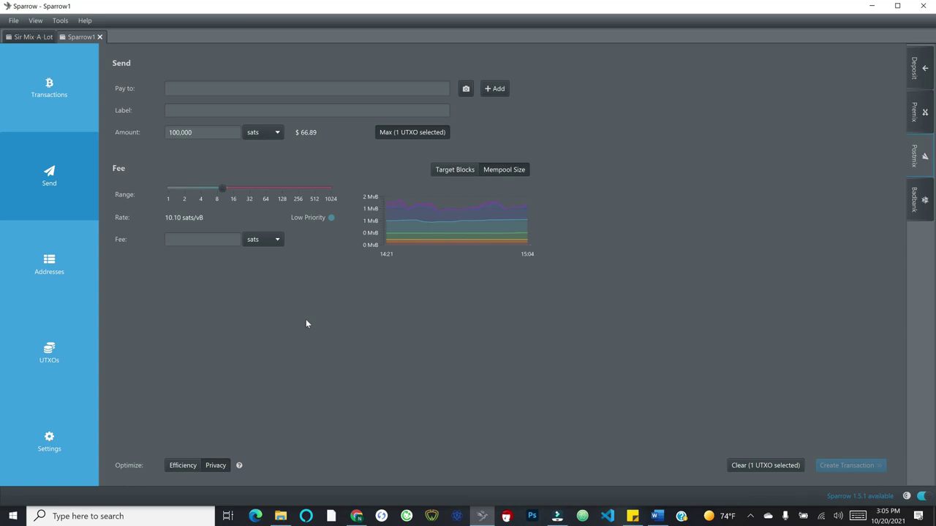
Step: Switch the payment's optimization to Efficiency and accept the 'Privacy may be lost!' warning
left_click(178, 468)
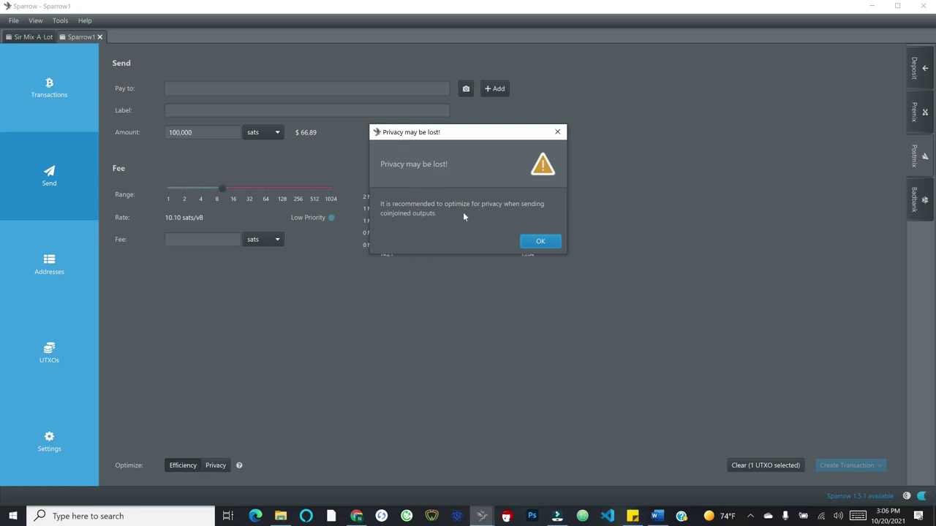
left_click(540, 241)
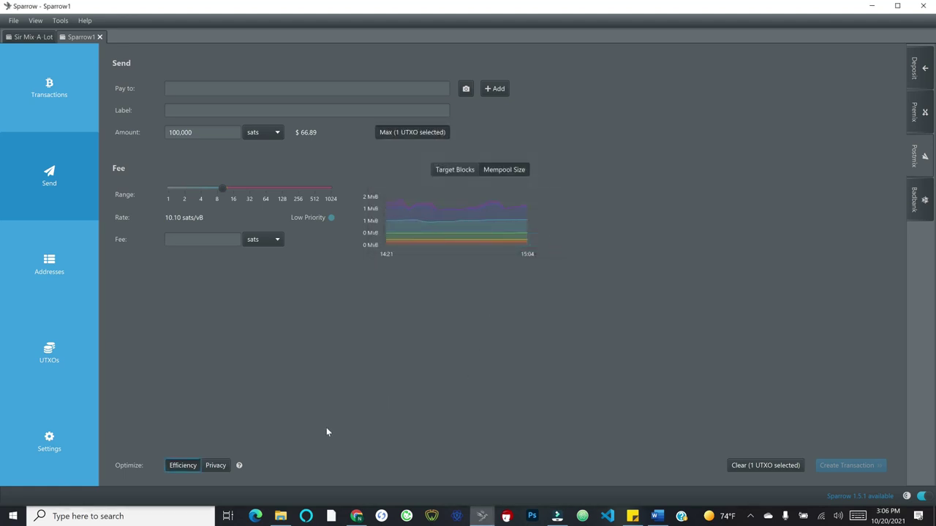